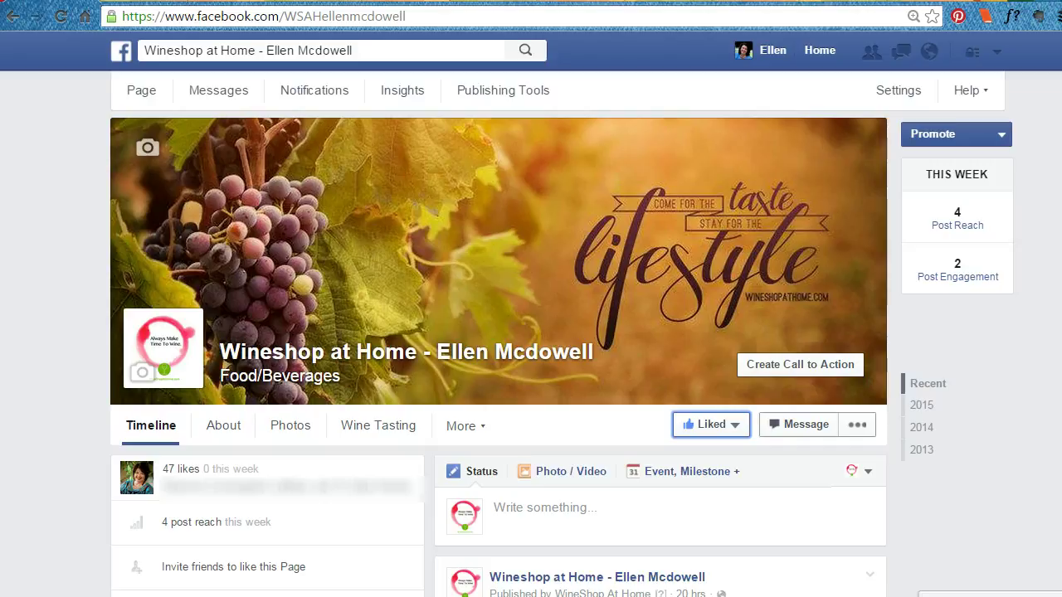
Search Facebook for 'join' and open the Constant Contact - Join My List app.
{"action": "left_click", "coordinate": [249, 50]}
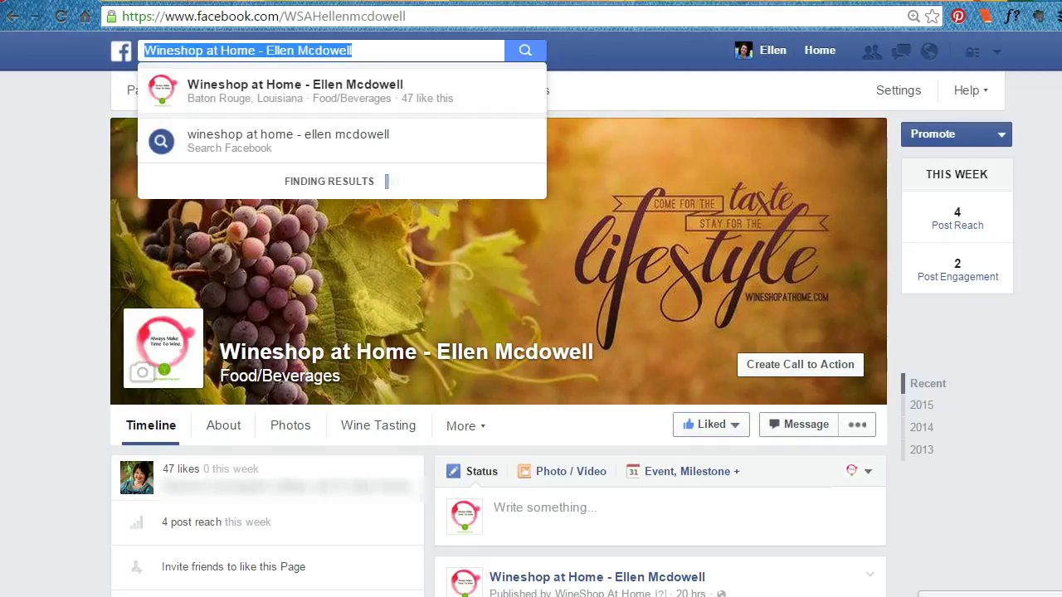
{"action": "type", "text": "join"}
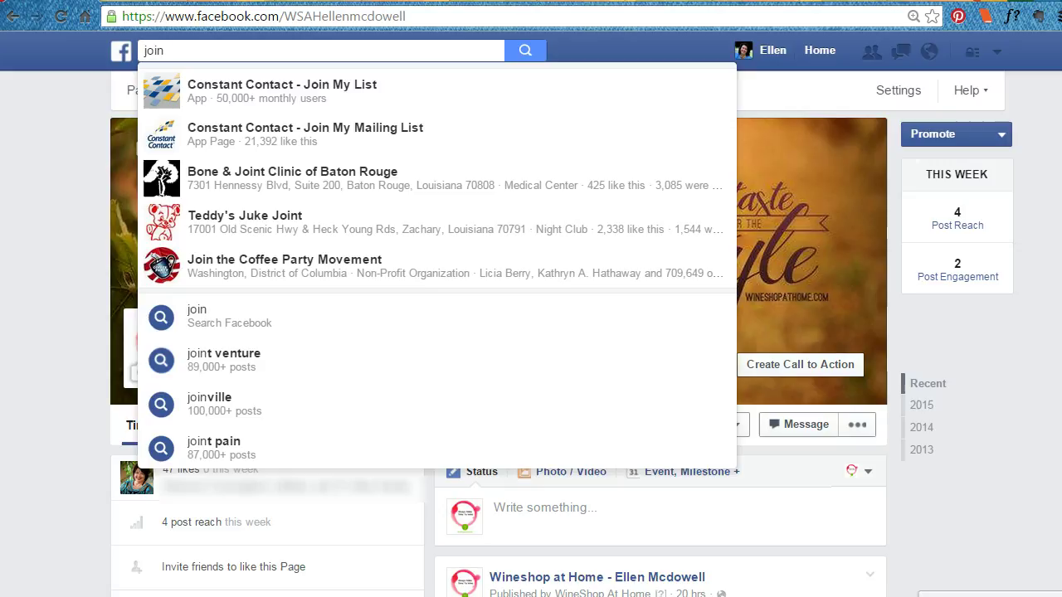
{"action": "key", "text": "Down"}
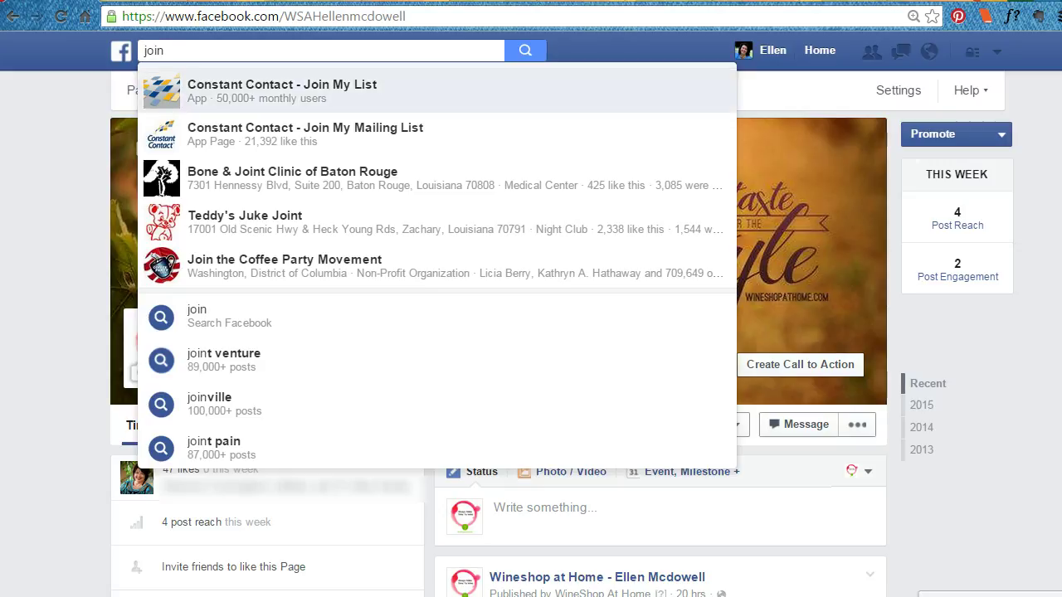
{"action": "key", "text": "Down"}
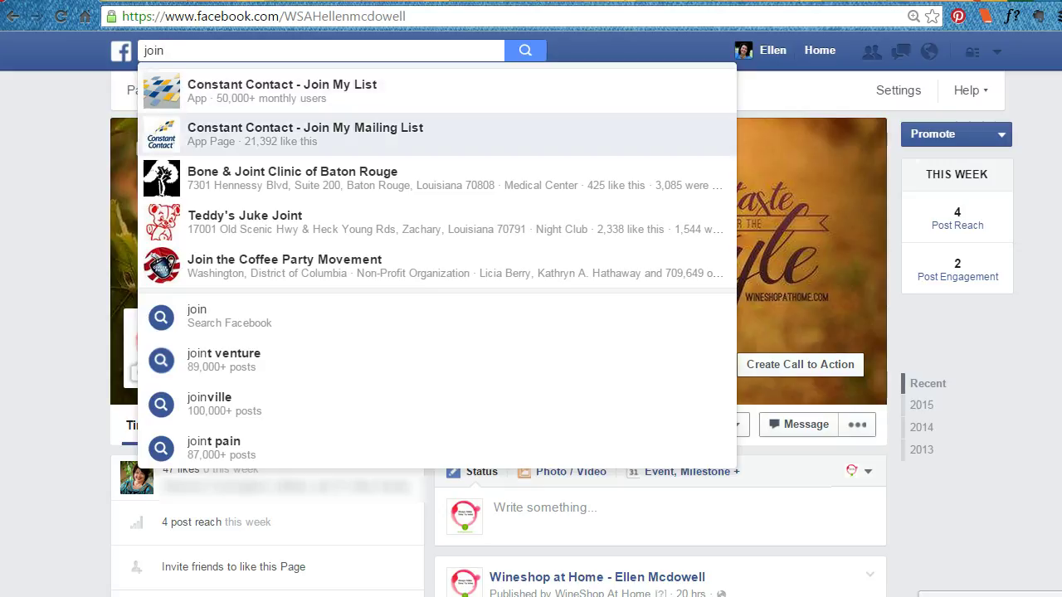
{"action": "key", "text": "Up"}
{"action": "key", "text": "Down"}
{"action": "key", "text": "Up"}
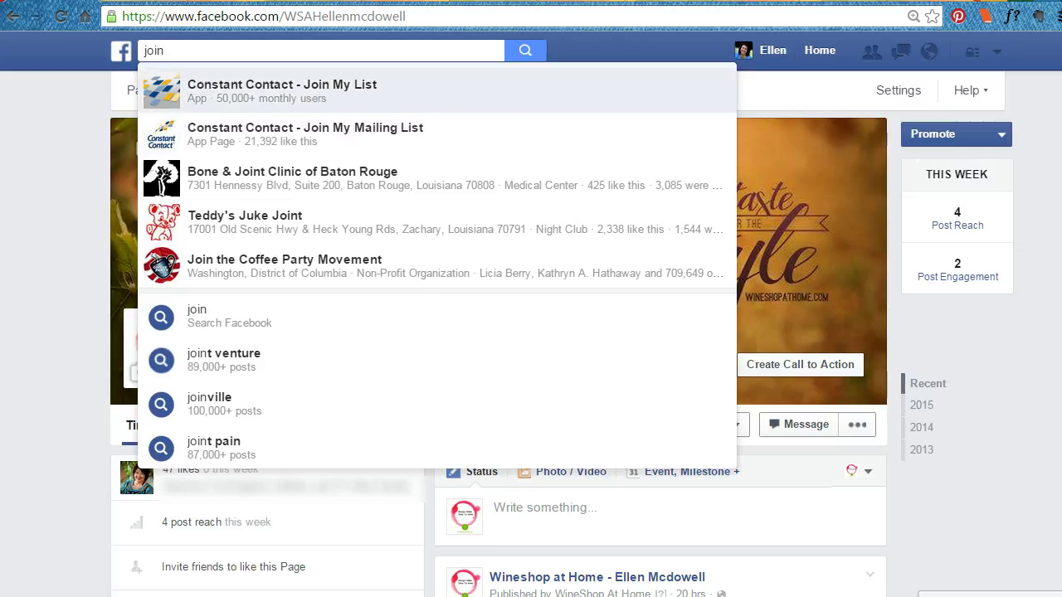
{"action": "key", "text": "Return"}
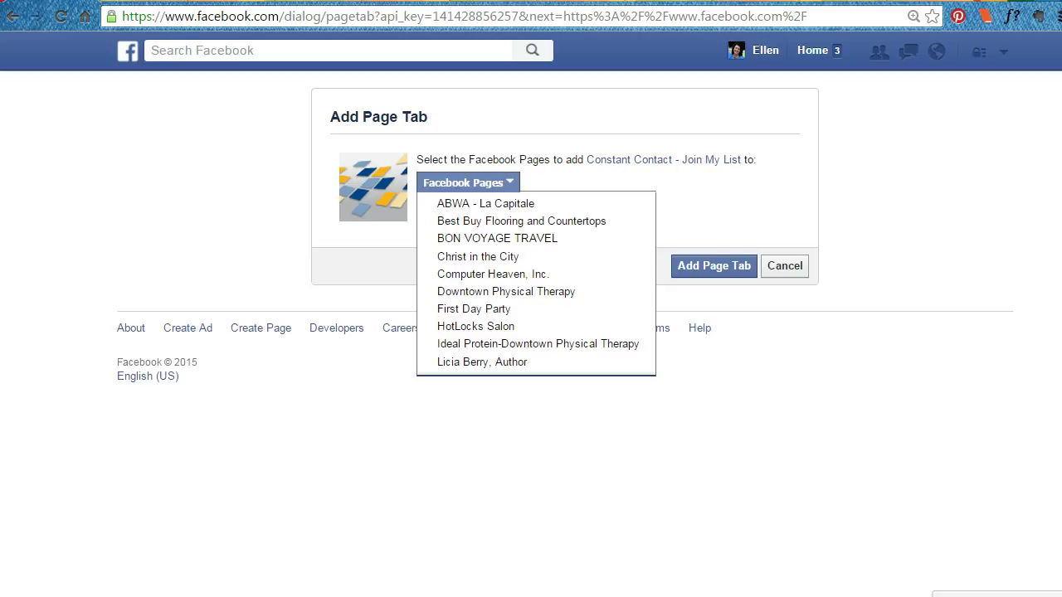
Add the Join My List page tab to the Wineshop at Home page.
{"action": "key", "text": "Down"}
{"action": "key", "text": "Down"}
{"action": "key", "text": "Down"}
{"action": "key", "text": "Down"}
{"action": "key", "text": "Down"}
{"action": "key", "text": "Down"}
{"action": "key", "text": "Down"}
{"action": "key", "text": "Down"}
{"action": "key", "text": "Down"}
{"action": "key", "text": "Down"}
{"action": "key", "text": "Down"}
{"action": "key", "text": "Down"}
{"action": "key", "text": "Down"}
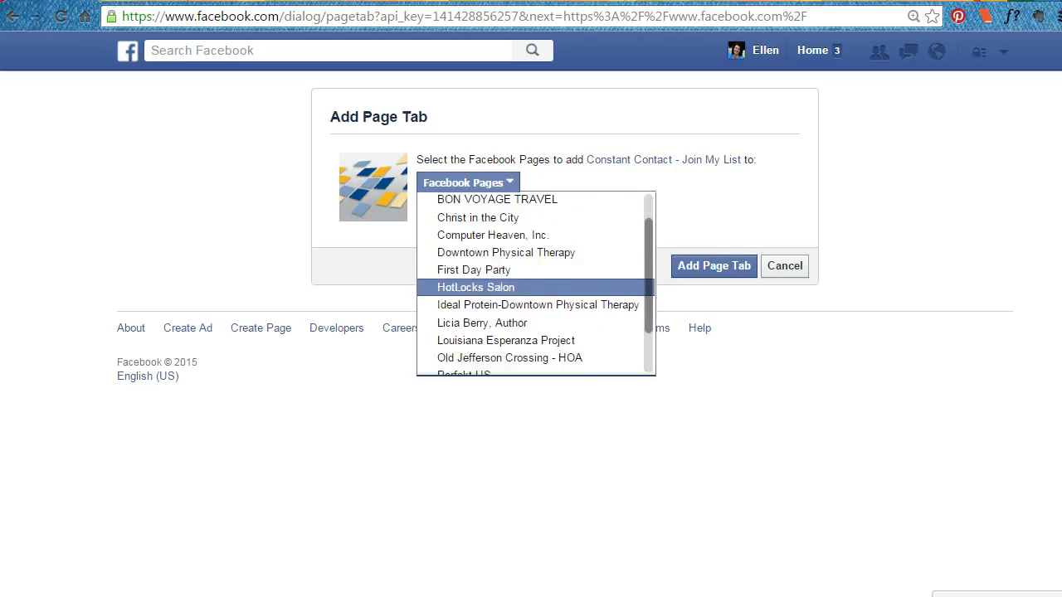
{"action": "key", "text": "Down"}
{"action": "key", "text": "Down"}
{"action": "key", "text": "Down"}
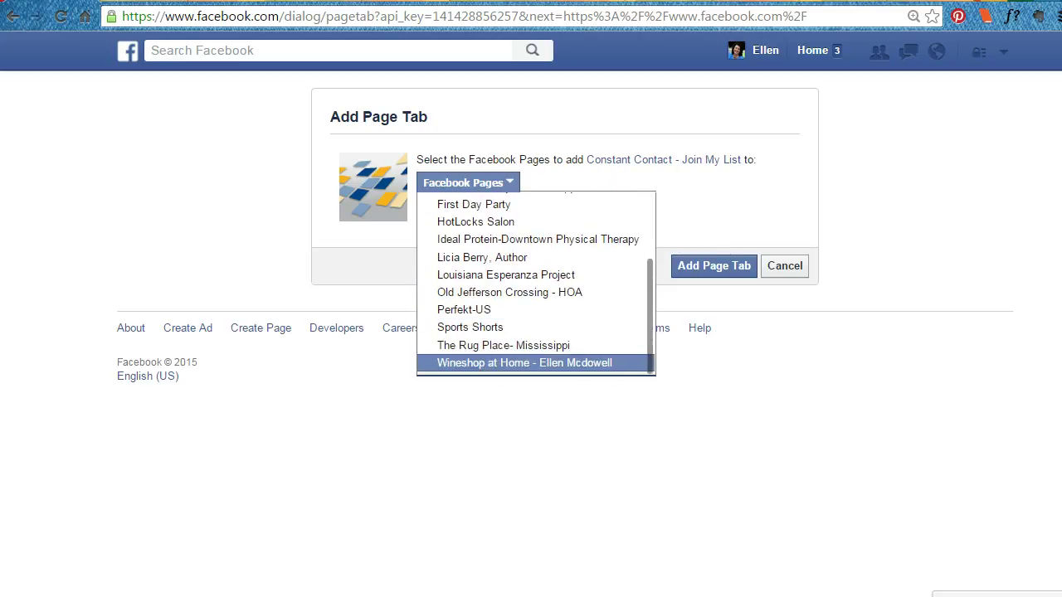
{"action": "key", "text": "Return"}
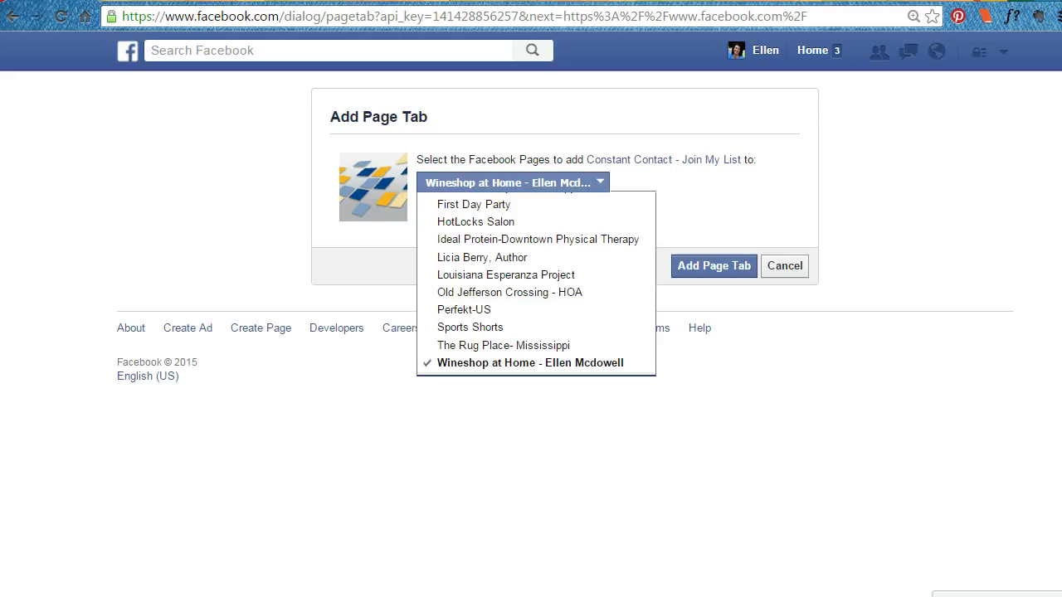
{"action": "key", "text": "Escape"}
{"action": "key", "text": "Return"}
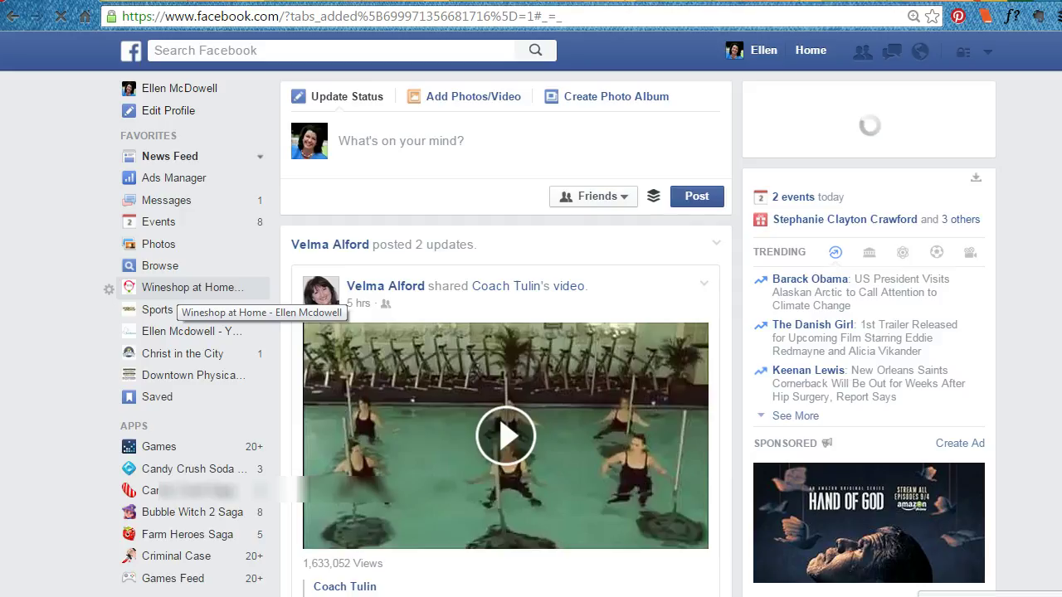
Go to the Wineshop at Home page and open its Join My List tab from More.
{"action": "left_click", "coordinate": [192, 287]}
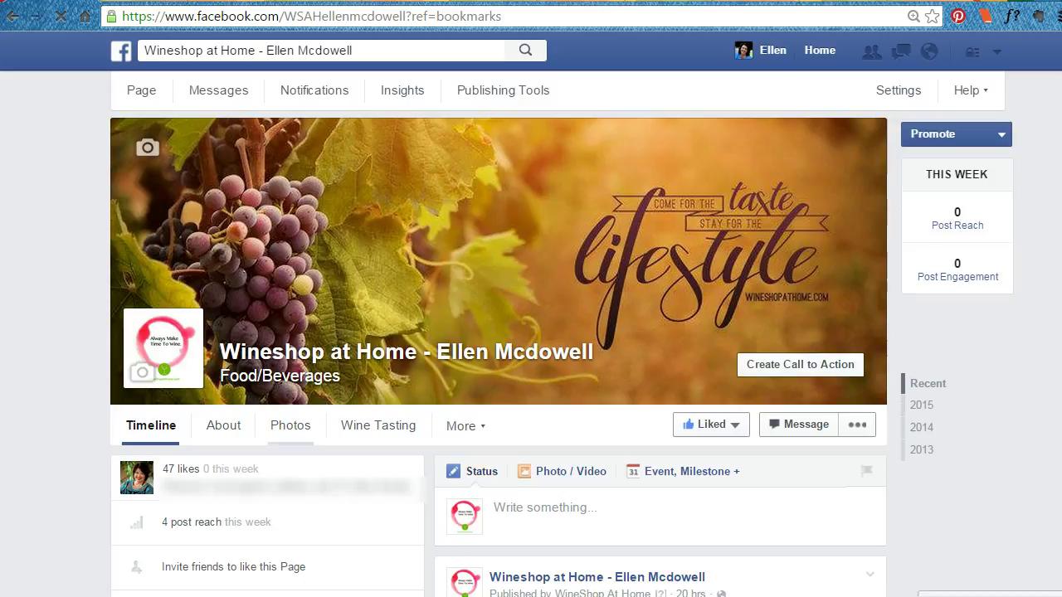
{"action": "left_click", "coordinate": [460, 426]}
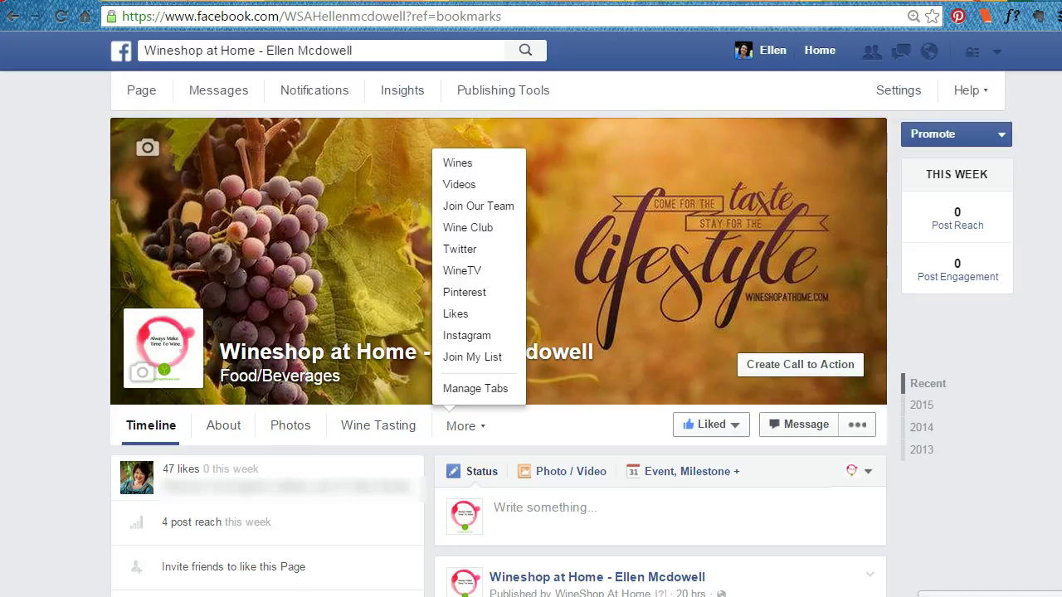
{"action": "left_click", "coordinate": [472, 356]}
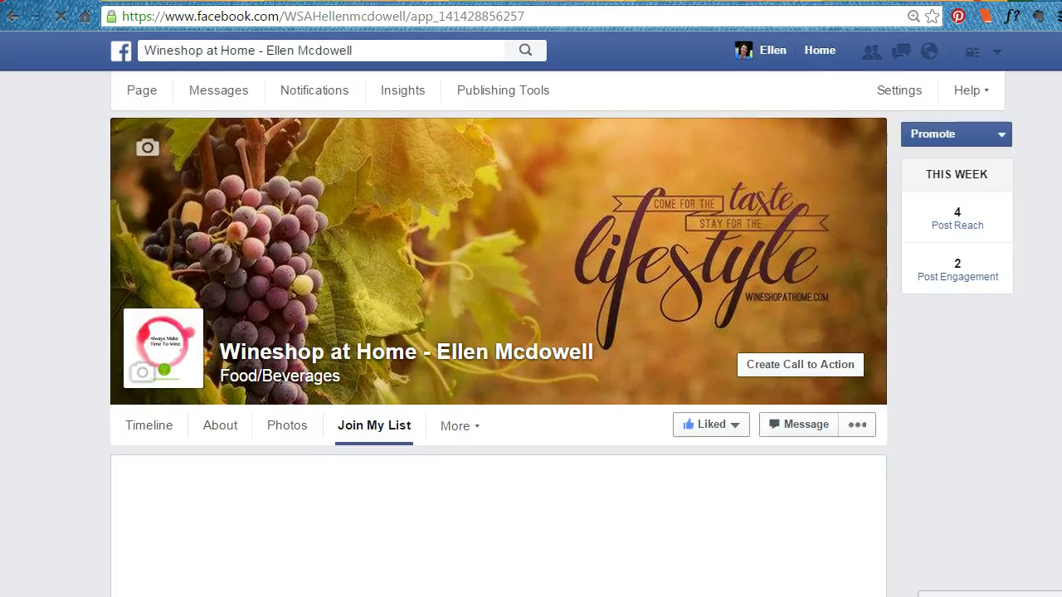
{"action": "scroll", "coordinate": [497, 332], "scroll_direction": "down", "scroll_amount": 4}
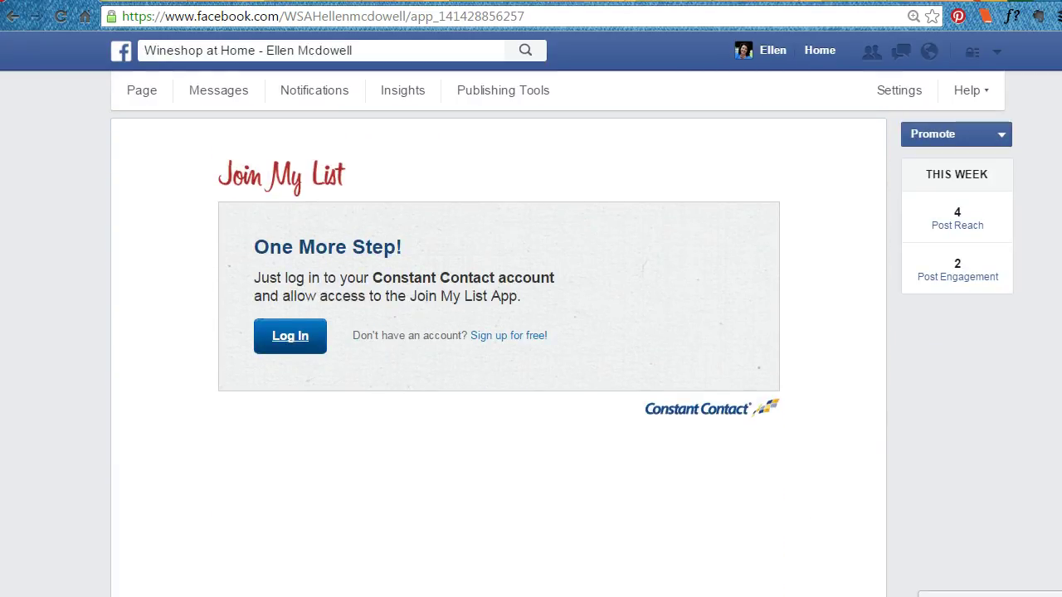
Log in to Constant Contact with the account username and saved password.
{"action": "left_click", "coordinate": [290, 335]}
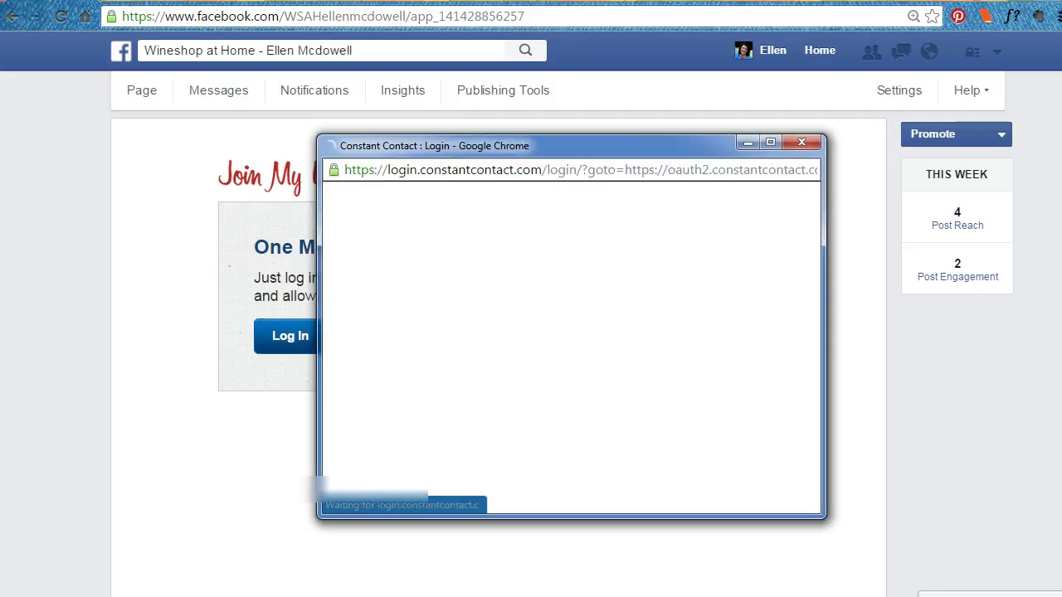
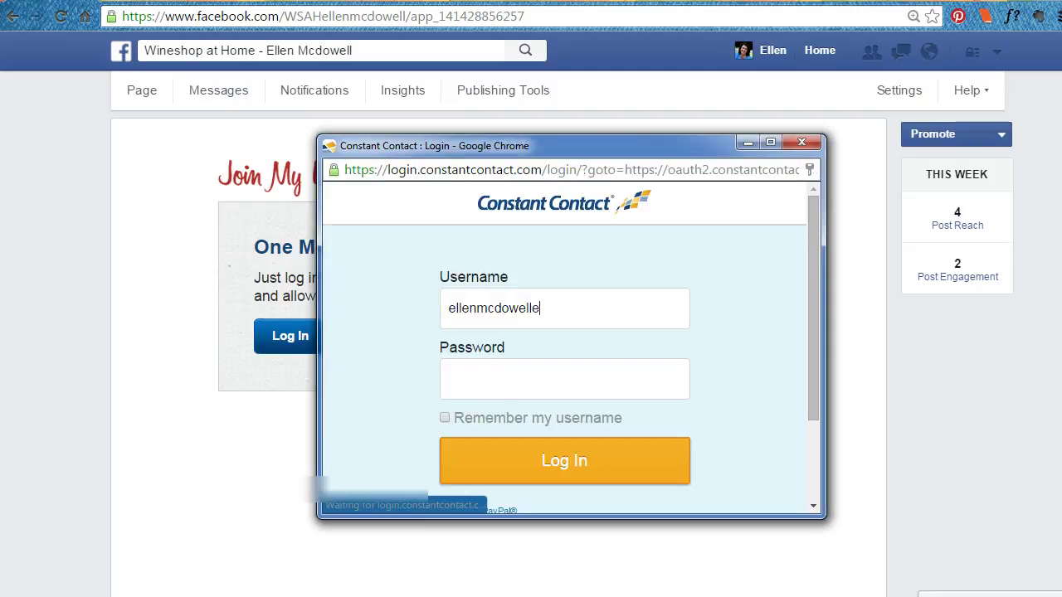
{"action": "key", "text": "Down"}
{"action": "key", "text": "Return"}
{"action": "key", "text": "Return"}
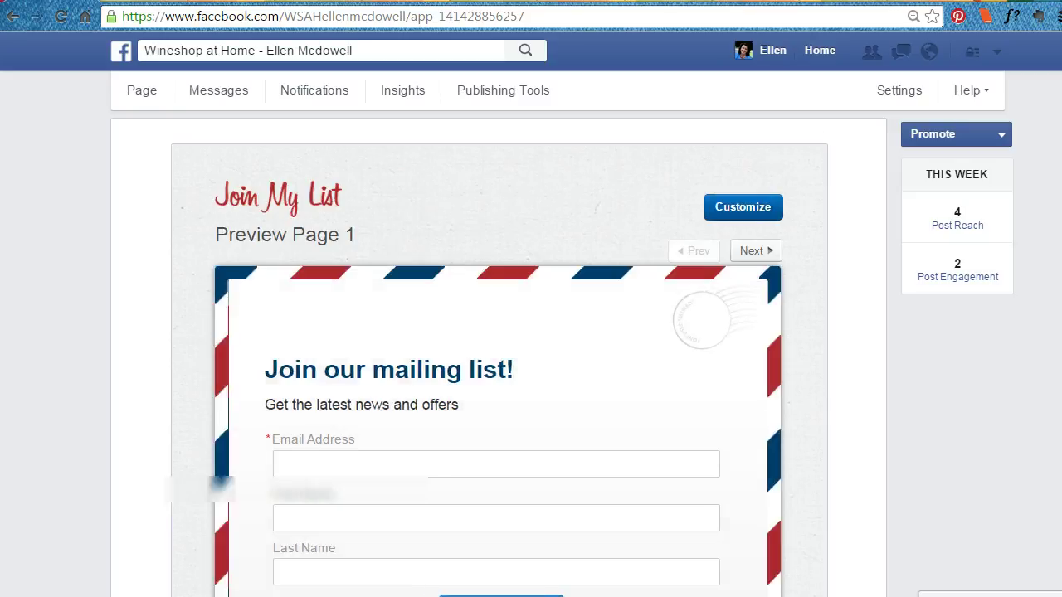
Keep 'I only want monthly newsletter' as the signup form's Default List.
{"action": "scroll", "coordinate": [497, 349], "scroll_direction": "down", "scroll_amount": 3}
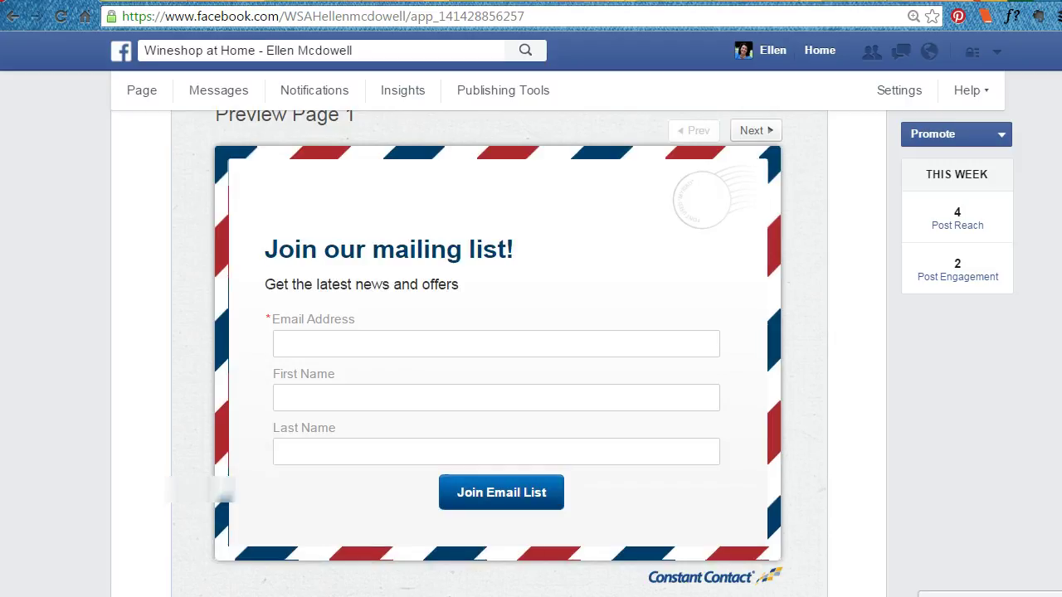
{"action": "scroll", "coordinate": [497, 348], "scroll_direction": "up", "scroll_amount": 3}
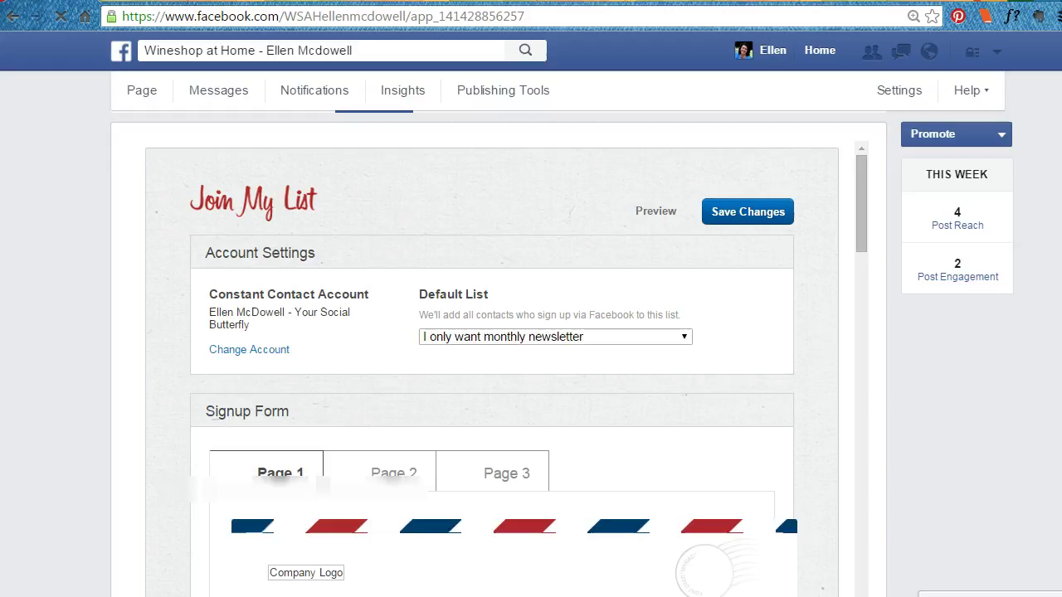
{"action": "scroll", "coordinate": [498, 353], "scroll_direction": "down", "scroll_amount": 2}
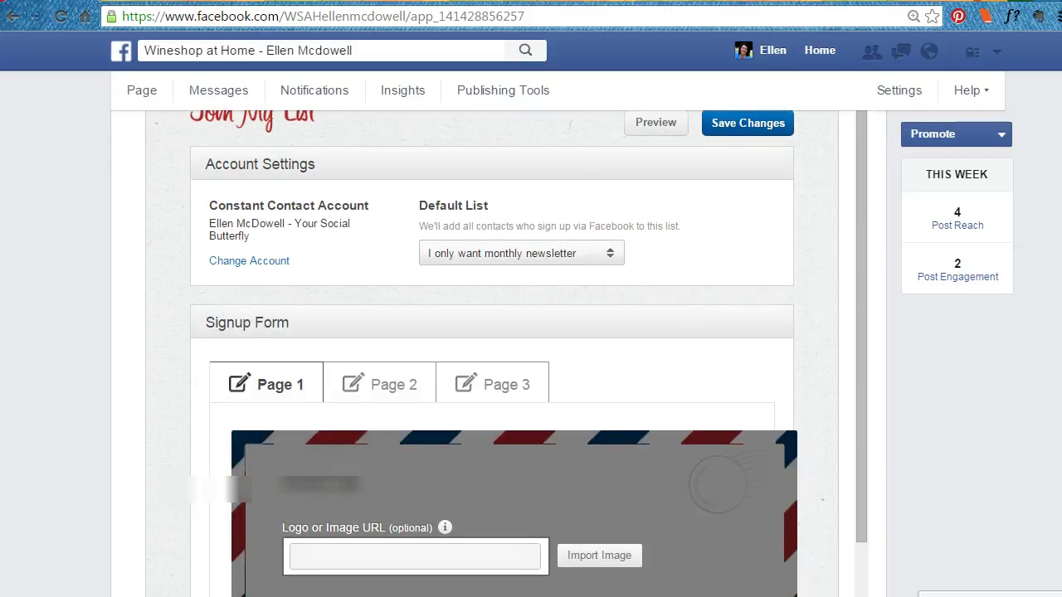
{"action": "left_click", "coordinate": [521, 253]}
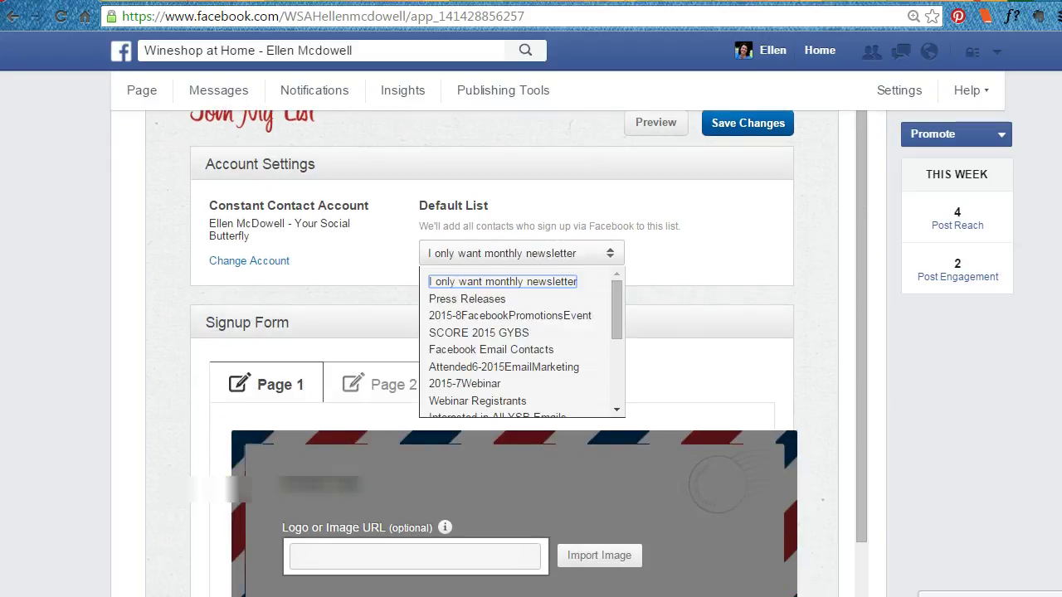
{"action": "key", "text": "Return"}
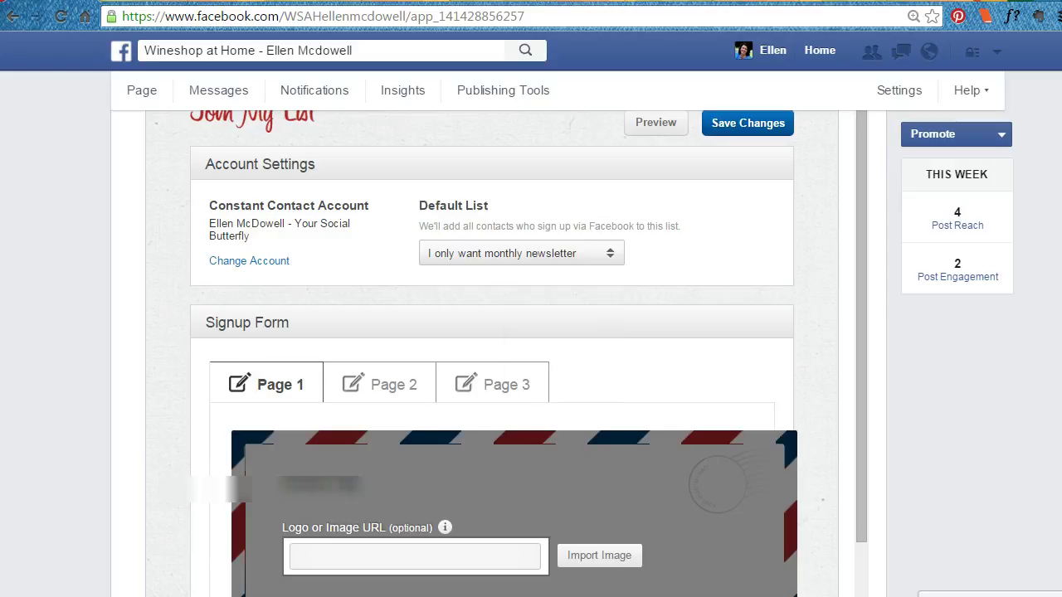
Review the rest of Page 1, then switch to the form's Page 2.
{"action": "scroll", "coordinate": [498, 353], "scroll_direction": "down", "scroll_amount": 6}
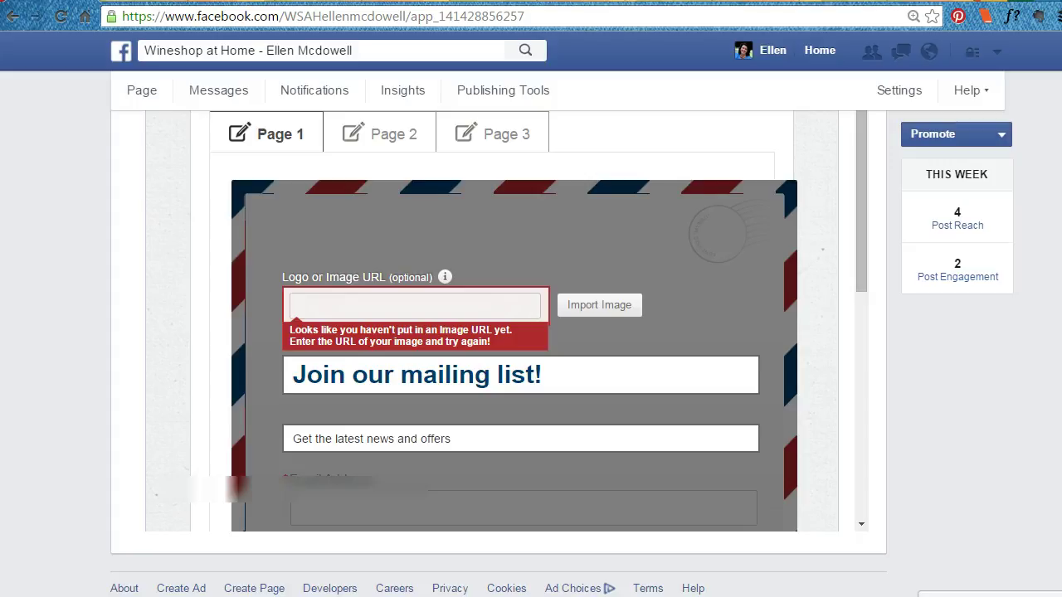
{"action": "scroll", "coordinate": [497, 352], "scroll_direction": "down", "scroll_amount": 1}
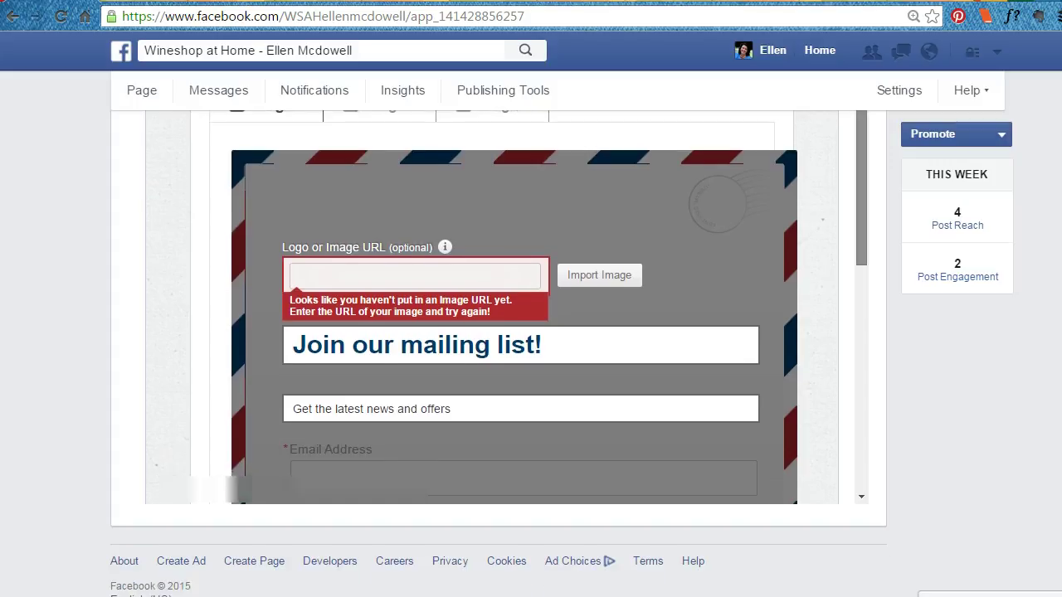
{"action": "scroll", "coordinate": [514, 307], "scroll_direction": "down", "scroll_amount": 4}
{"action": "scroll", "coordinate": [514, 307], "scroll_direction": "up", "scroll_amount": 4}
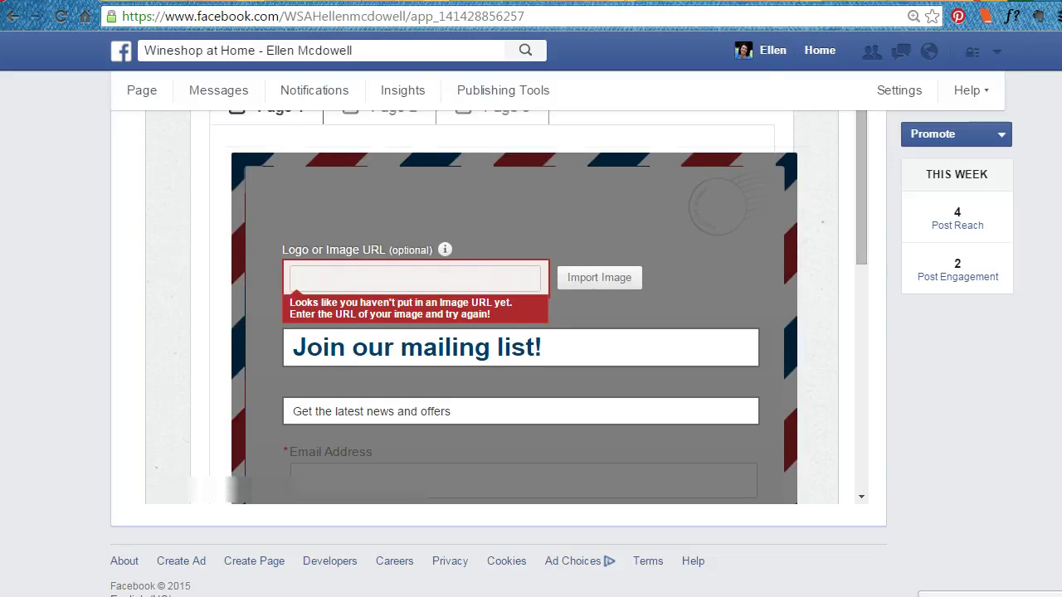
{"action": "scroll", "coordinate": [515, 332], "scroll_direction": "up", "scroll_amount": 3}
{"action": "left_click", "coordinate": [379, 234]}
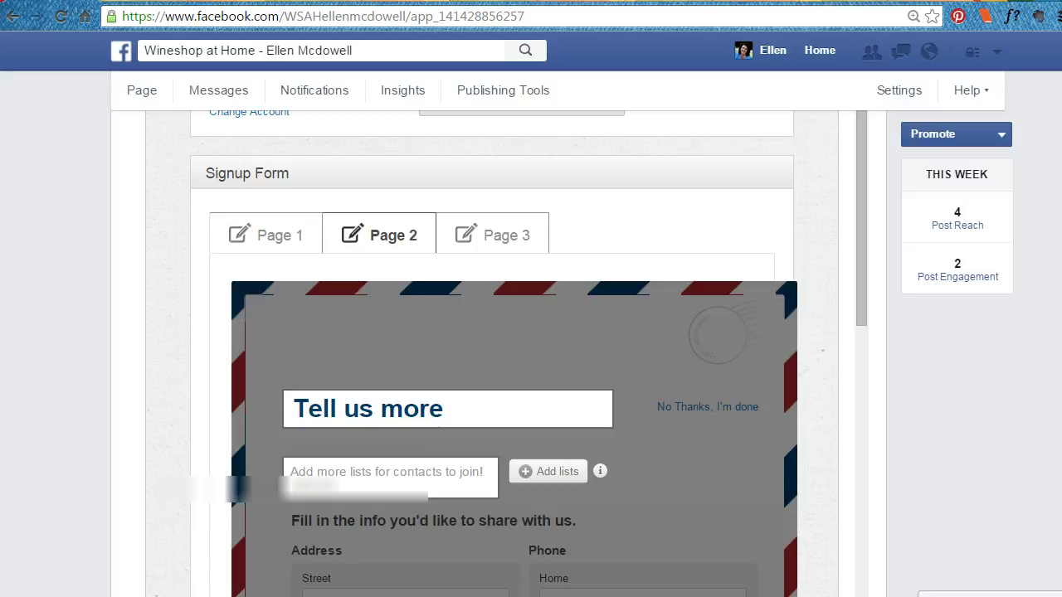
Scroll through Page 2's fields and consent text, then go to Page 3.
{"action": "scroll", "coordinate": [514, 348], "scroll_direction": "down", "scroll_amount": 3}
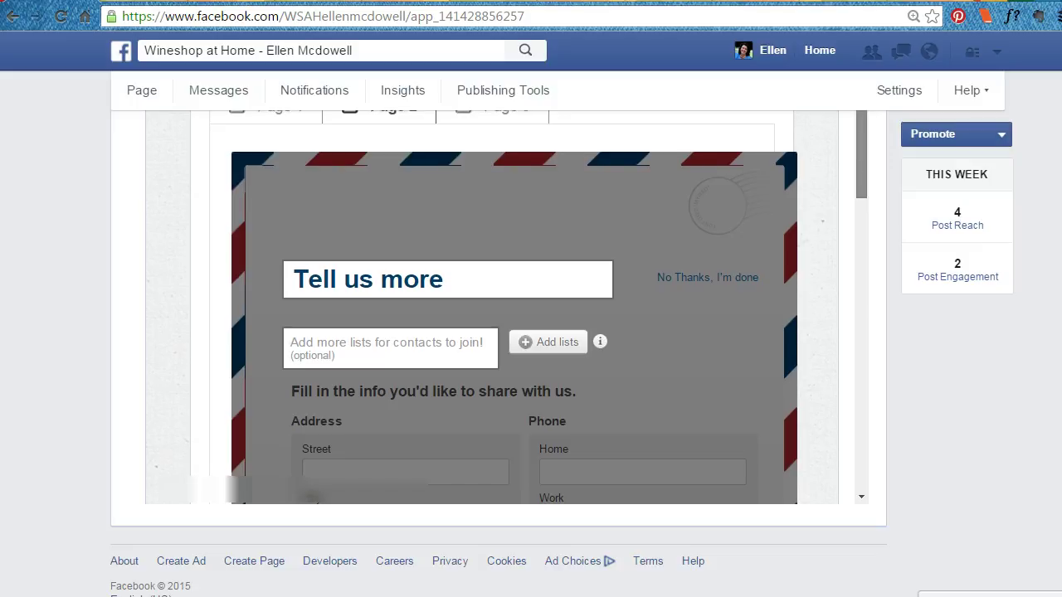
{"action": "scroll", "coordinate": [531, 331], "scroll_direction": "down", "scroll_amount": 3}
{"action": "scroll", "coordinate": [514, 307], "scroll_direction": "down", "scroll_amount": 5}
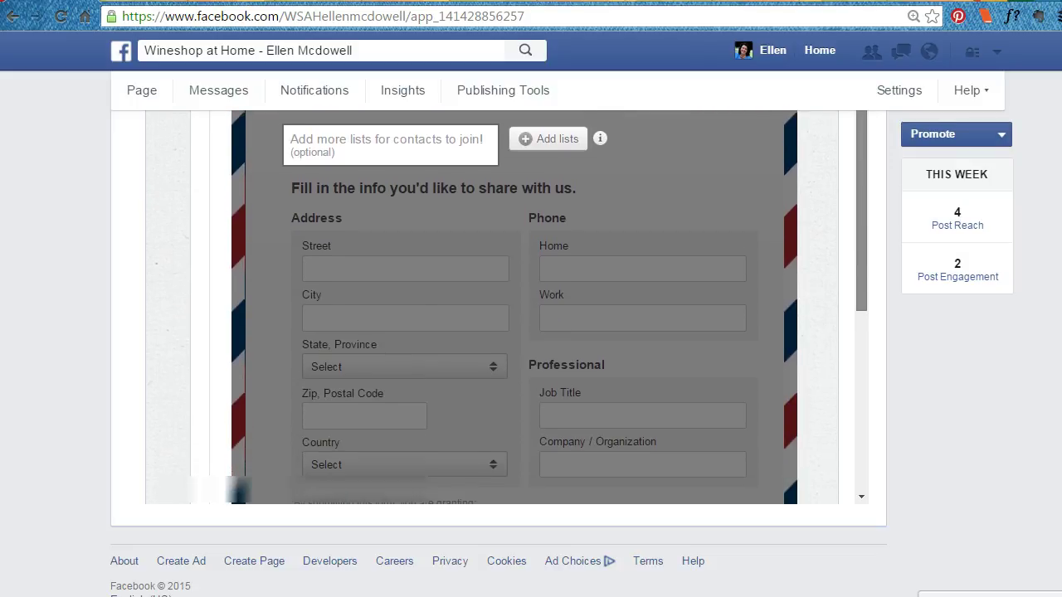
{"action": "scroll", "coordinate": [514, 307], "scroll_direction": "down", "scroll_amount": 3}
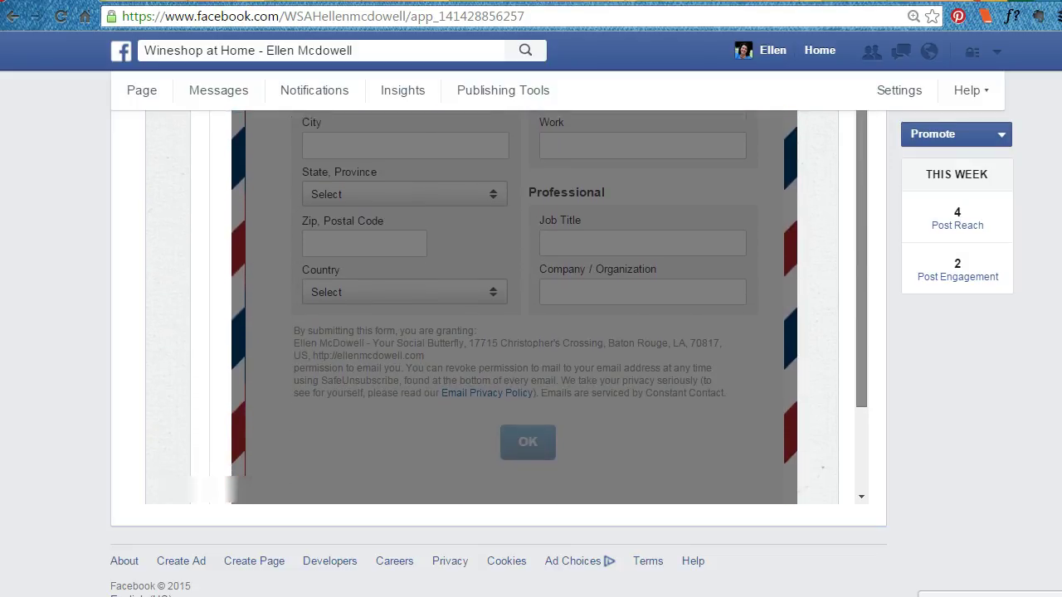
{"action": "scroll", "coordinate": [514, 307], "scroll_direction": "up", "scroll_amount": 10}
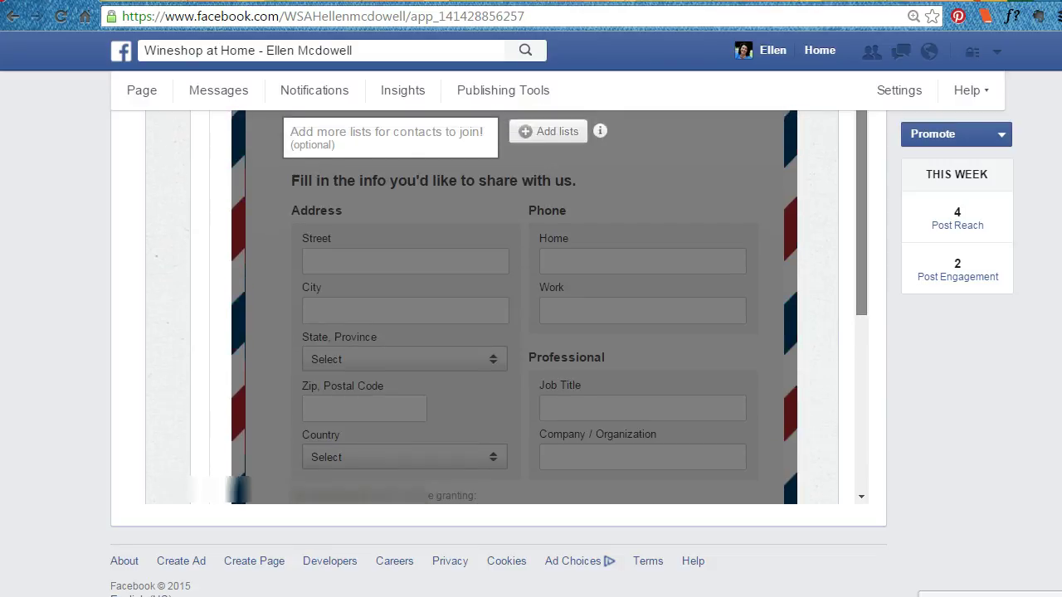
{"action": "left_click", "coordinate": [492, 107]}
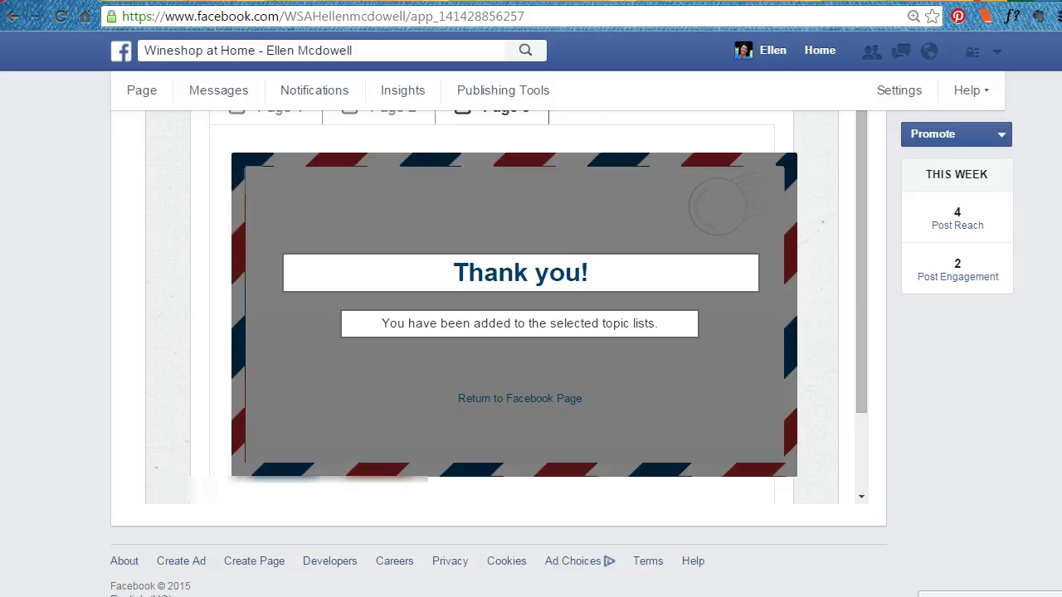
Edit the thank-you message to read 'You have been added to our lists.'.
{"action": "left_click_drag", "start_coordinate": [631, 323], "coordinate": [547, 324]}
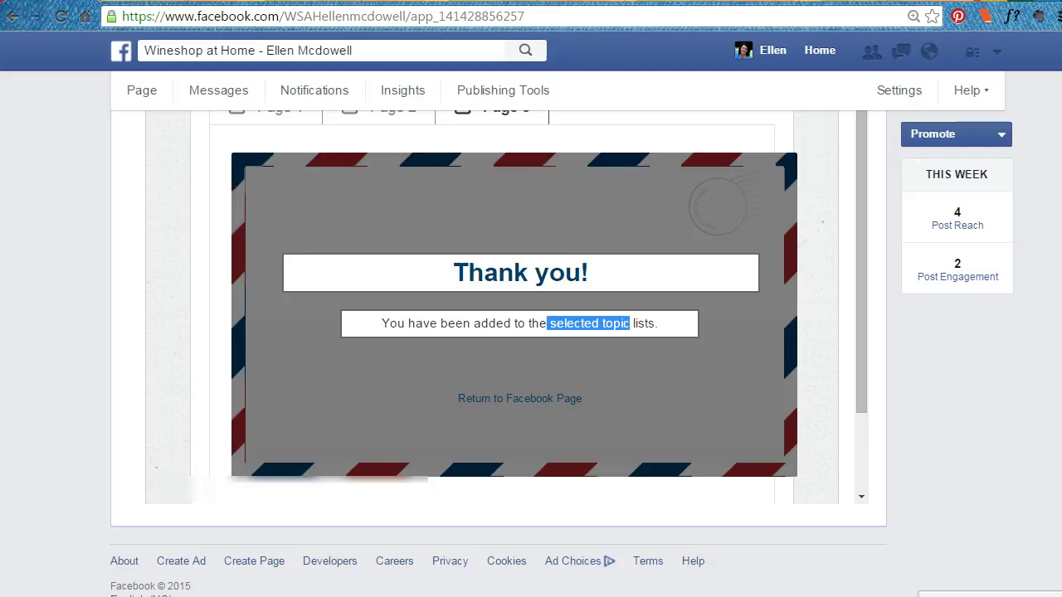
{"action": "key", "text": "BackSpace"}
{"action": "key", "text": "BackSpace"}
{"action": "key", "text": "BackSpace"}
{"action": "key", "text": "BackSpace"}
{"action": "type", "text": "our"}
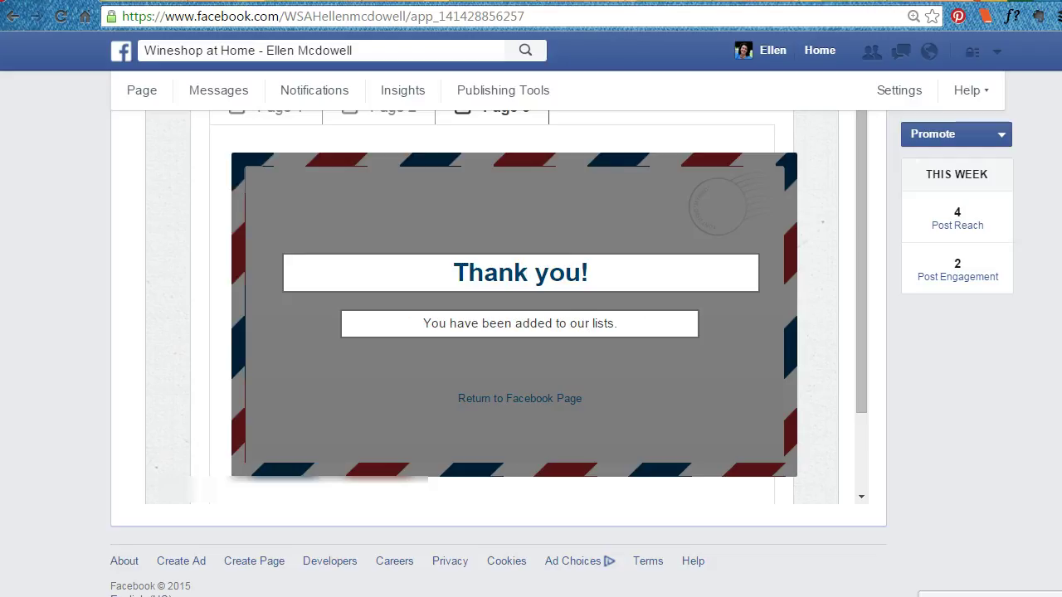
{"action": "scroll", "coordinate": [529, 307], "scroll_direction": "down", "scroll_amount": 1}
{"action": "scroll", "coordinate": [528, 307], "scroll_direction": "up", "scroll_amount": 1}
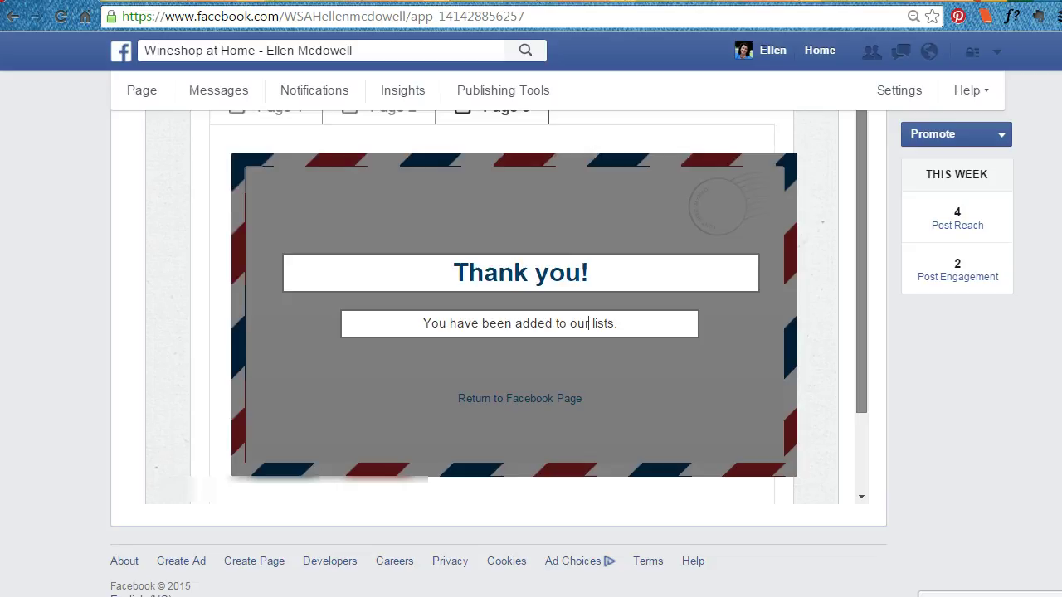
{"action": "scroll", "coordinate": [515, 332], "scroll_direction": "up", "scroll_amount": 2}
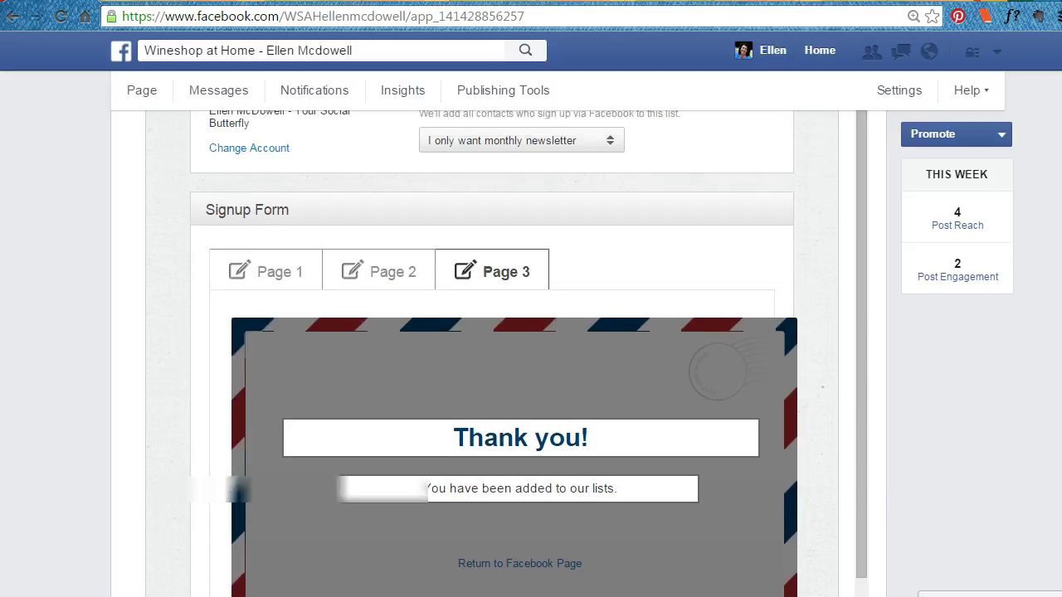
{"action": "scroll", "coordinate": [515, 348], "scroll_direction": "up", "scroll_amount": 2}
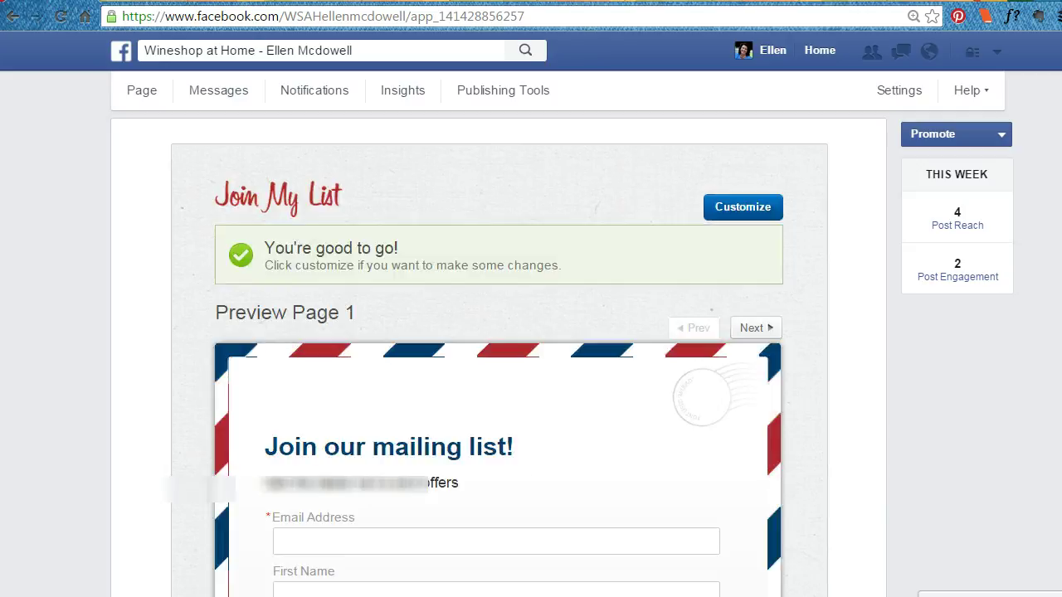
{"action": "scroll", "coordinate": [498, 348], "scroll_direction": "down", "scroll_amount": 3}
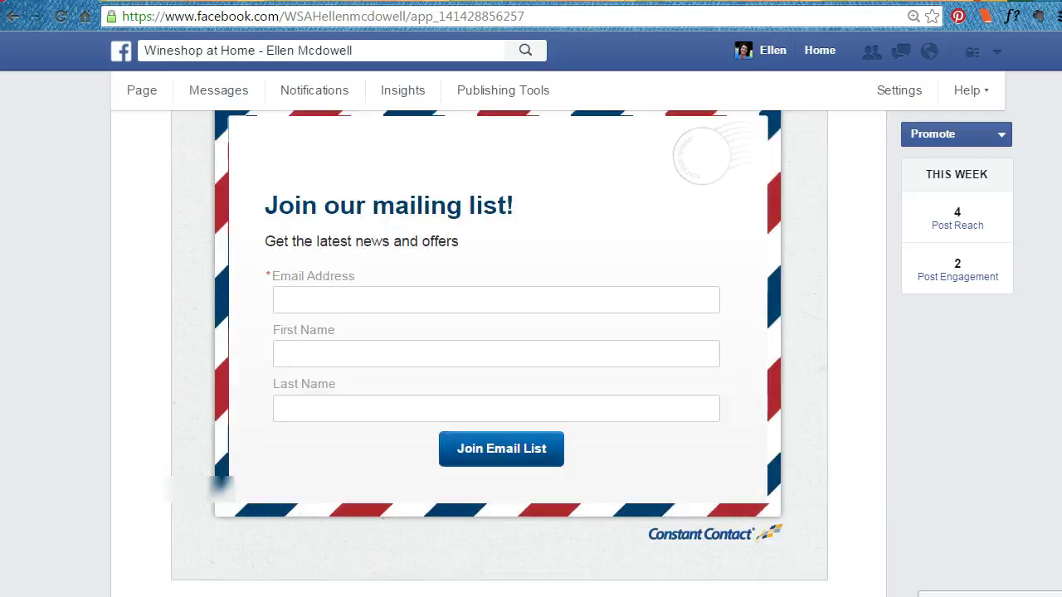
{"action": "scroll", "coordinate": [497, 348], "scroll_direction": "up", "scroll_amount": 1}
{"action": "scroll", "coordinate": [497, 349], "scroll_direction": "up", "scroll_amount": 2}
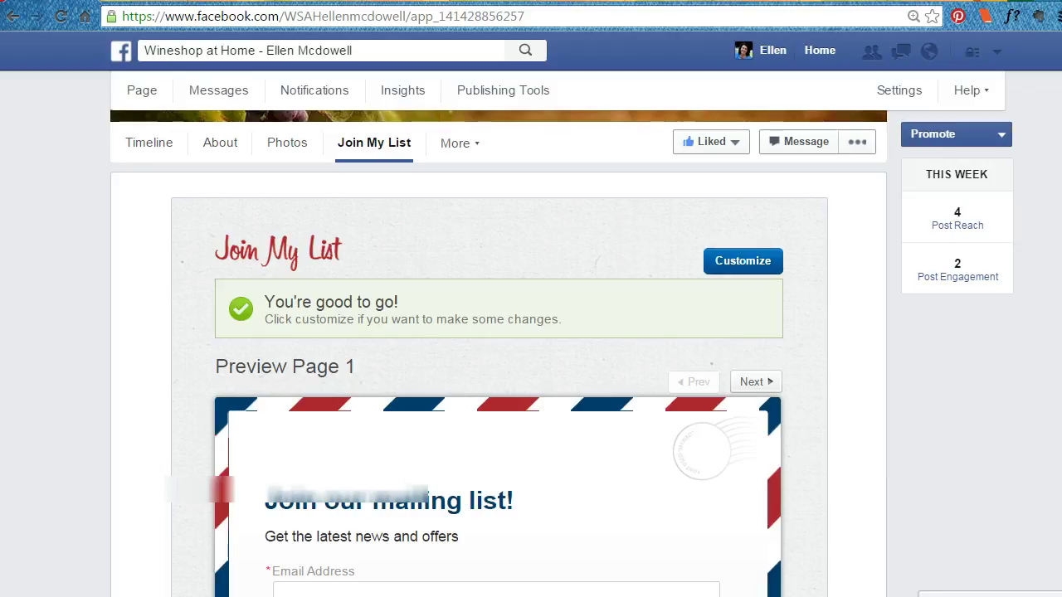
In Manage Tabs, drag Join My List up to sit right after About.
{"action": "left_click", "coordinate": [459, 143]}
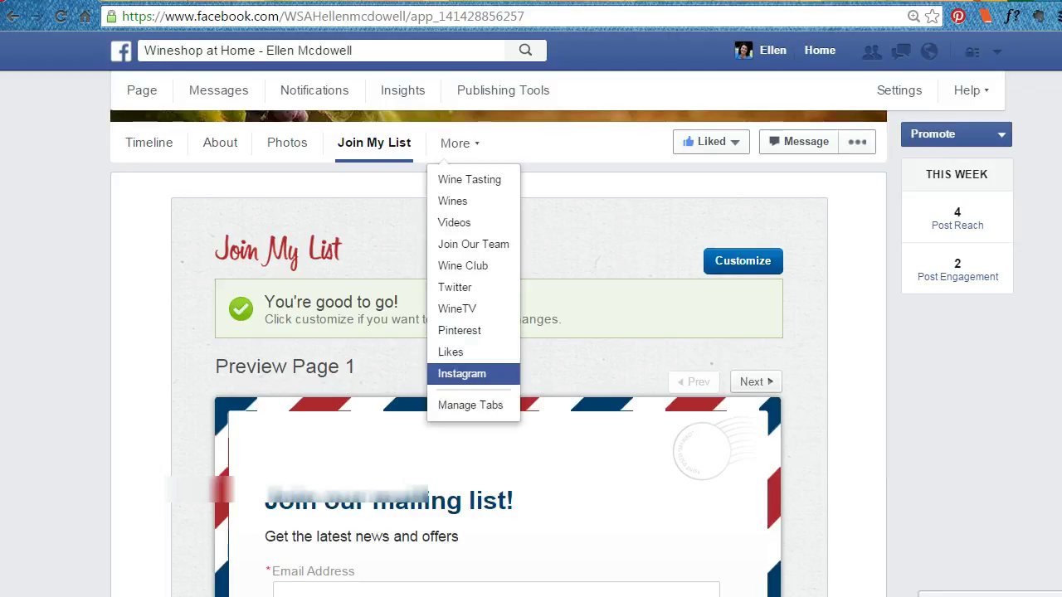
{"action": "left_click", "coordinate": [471, 405]}
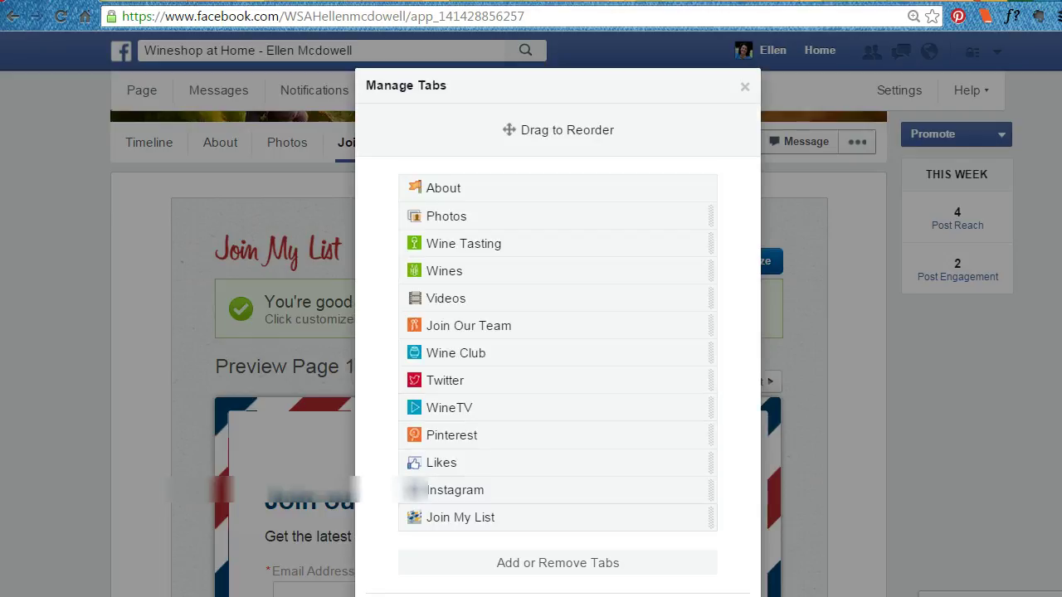
{"action": "left_click_drag", "start_coordinate": [460, 517], "coordinate": [456, 217]}
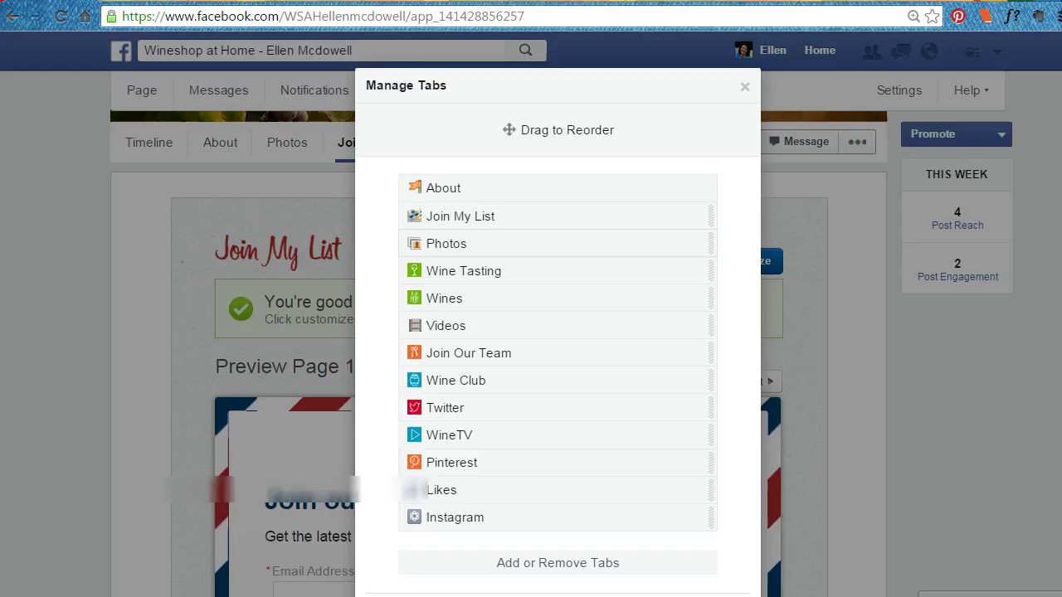